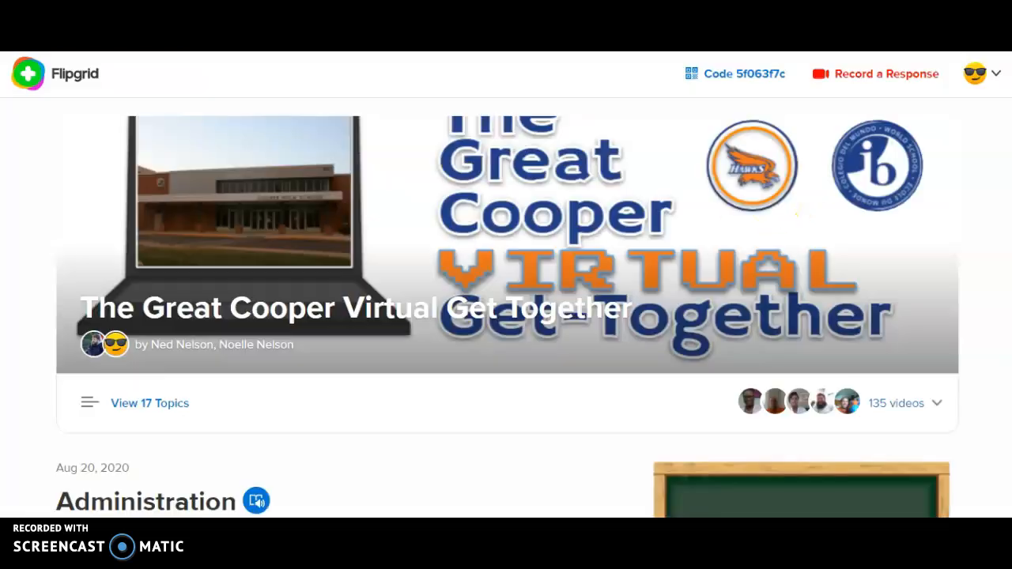
Examine the Administration topic and its video responses on The Great Cooper Virtual Get Together page
{"action": "scroll", "coordinate": [583, 402], "scroll_direction": "down", "scroll_amount": 1}
{"action": "scroll", "coordinate": [596, 387], "scroll_direction": "up", "scroll_amount": 1}
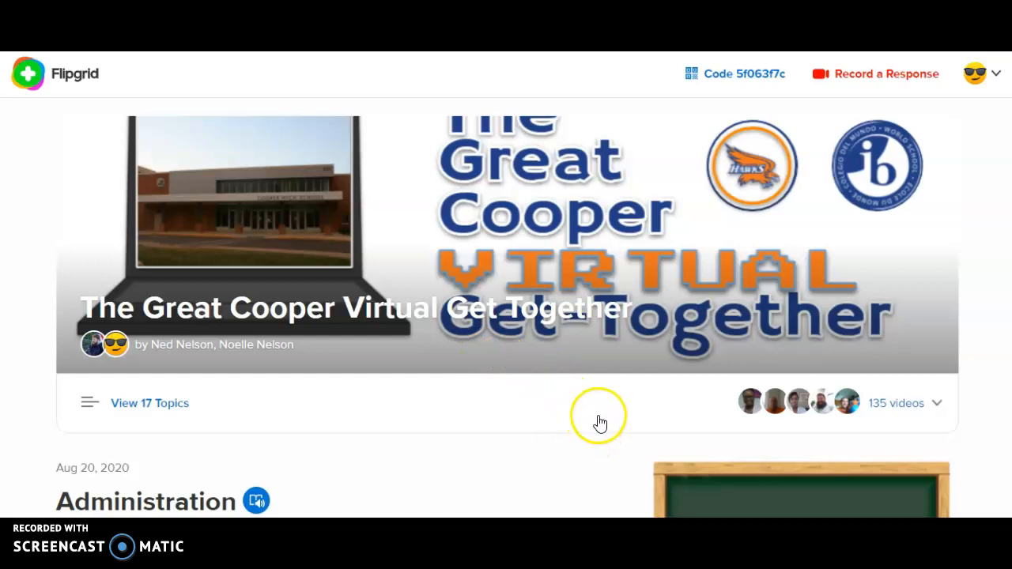
{"action": "scroll", "coordinate": [599, 422], "scroll_direction": "down", "scroll_amount": 2}
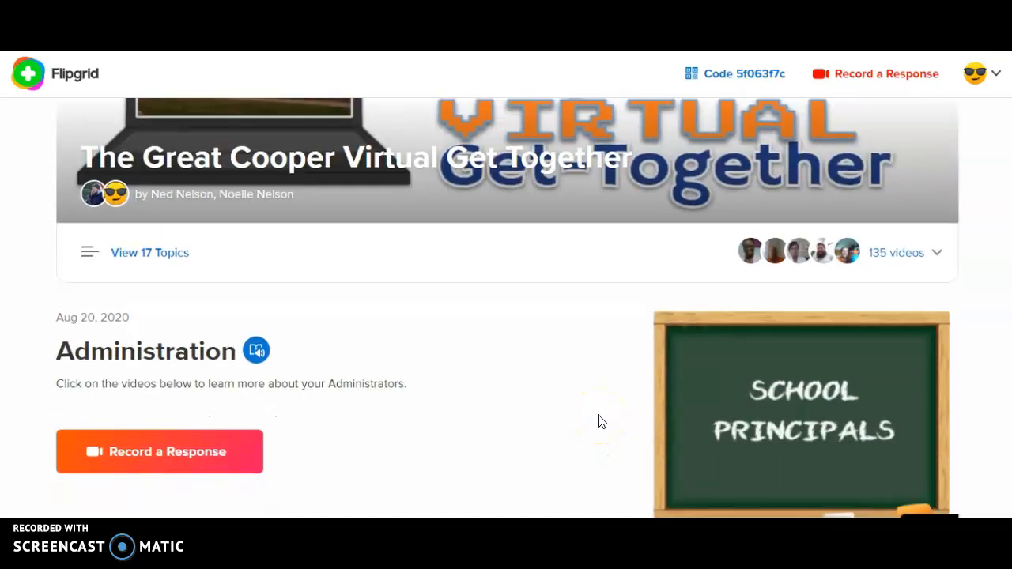
{"action": "scroll", "coordinate": [586, 424], "scroll_direction": "down", "scroll_amount": 4}
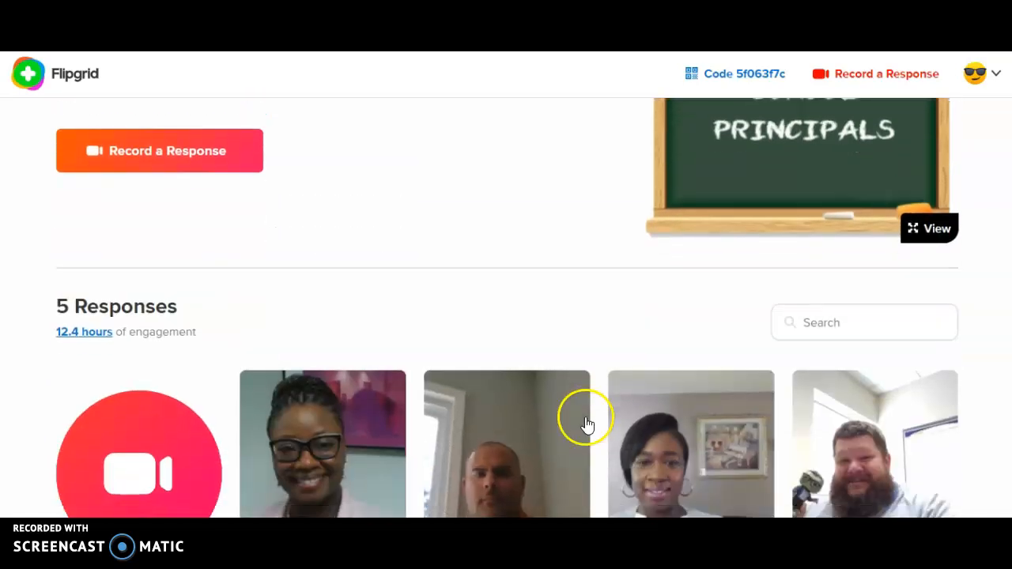
{"action": "scroll", "coordinate": [487, 303], "scroll_direction": "down", "scroll_amount": 3}
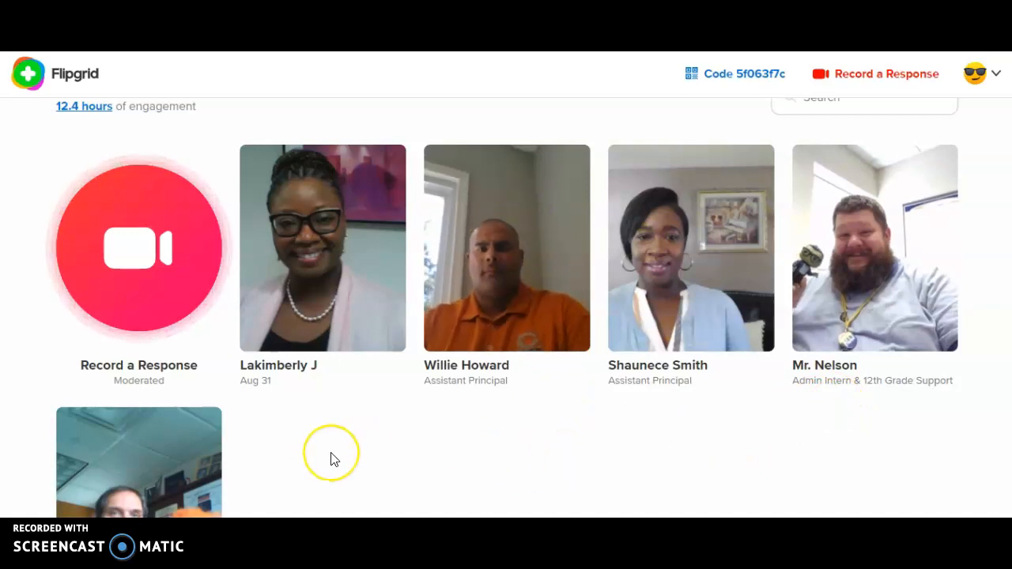
{"action": "scroll", "coordinate": [330, 458], "scroll_direction": "down", "scroll_amount": 1}
{"action": "scroll", "coordinate": [332, 459], "scroll_direction": "up", "scroll_amount": 2}
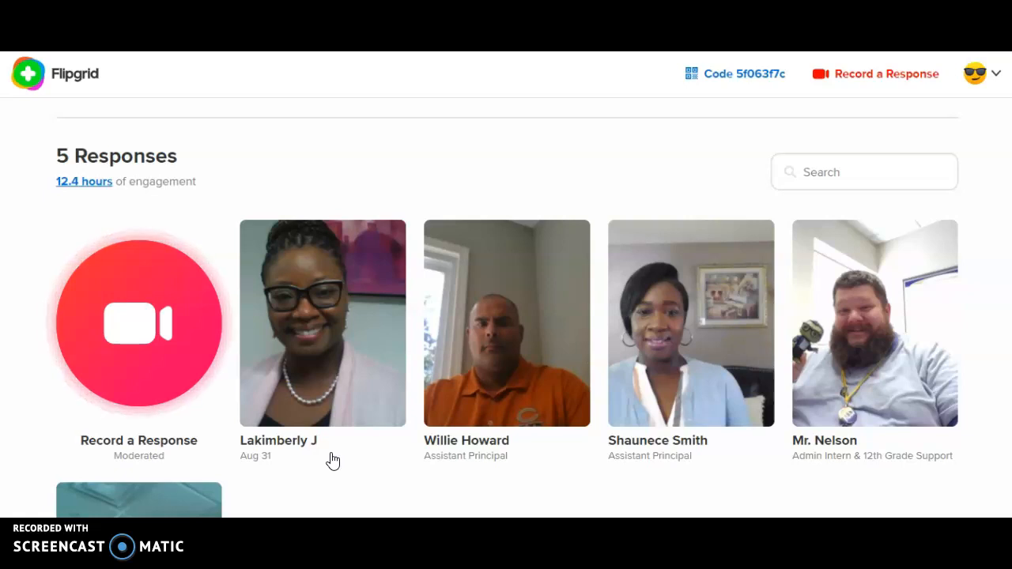
{"action": "left_click", "coordinate": [358, 431]}
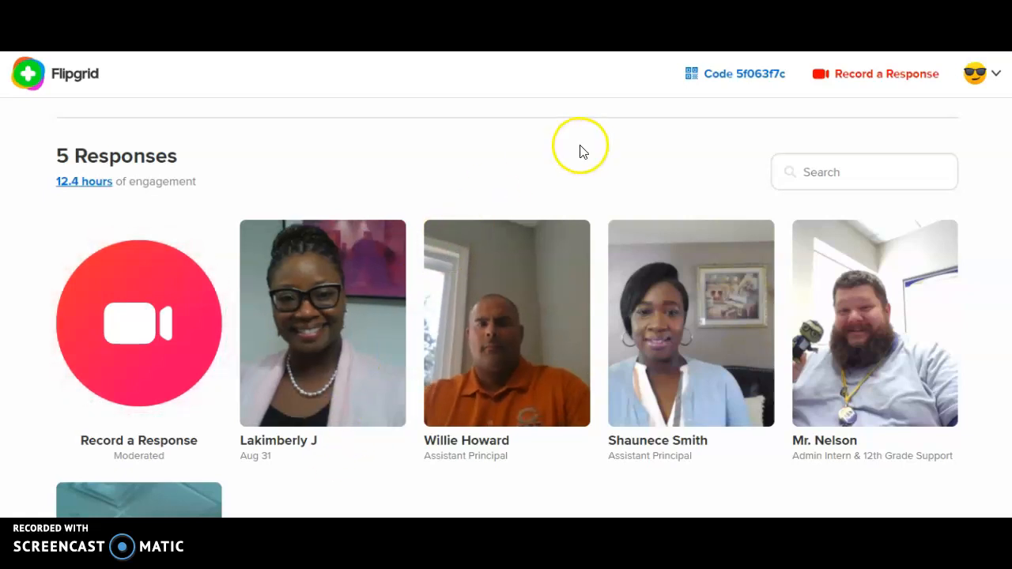
{"action": "scroll", "coordinate": [580, 149], "scroll_direction": "up", "scroll_amount": 3}
{"action": "scroll", "coordinate": [581, 152], "scroll_direction": "up", "scroll_amount": 4}
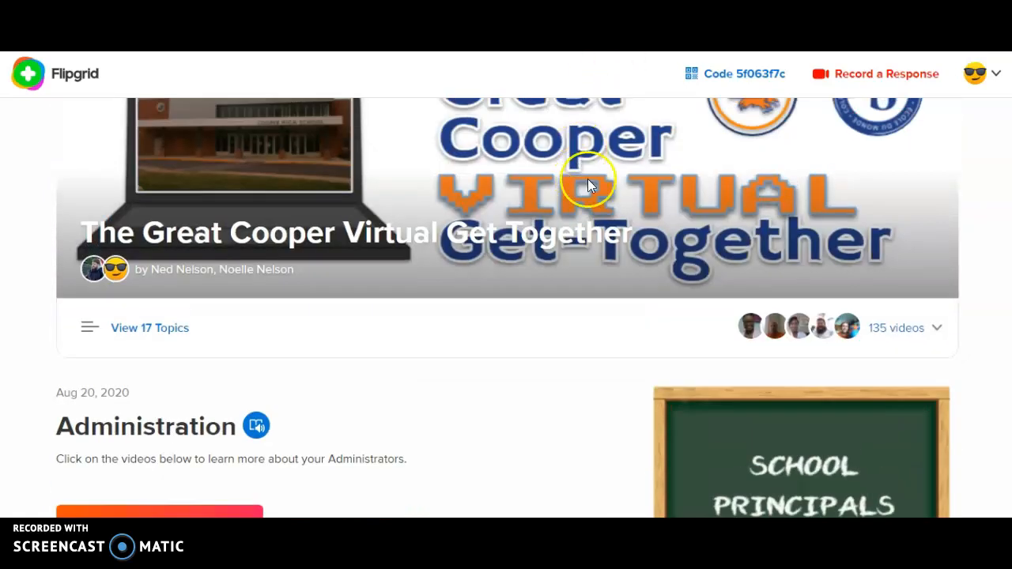
Switch to the course's FlipGrid practice page, open the "What makes a good student?" topic and start a video response
{"action": "key", "text": "ctrl+Tab"}
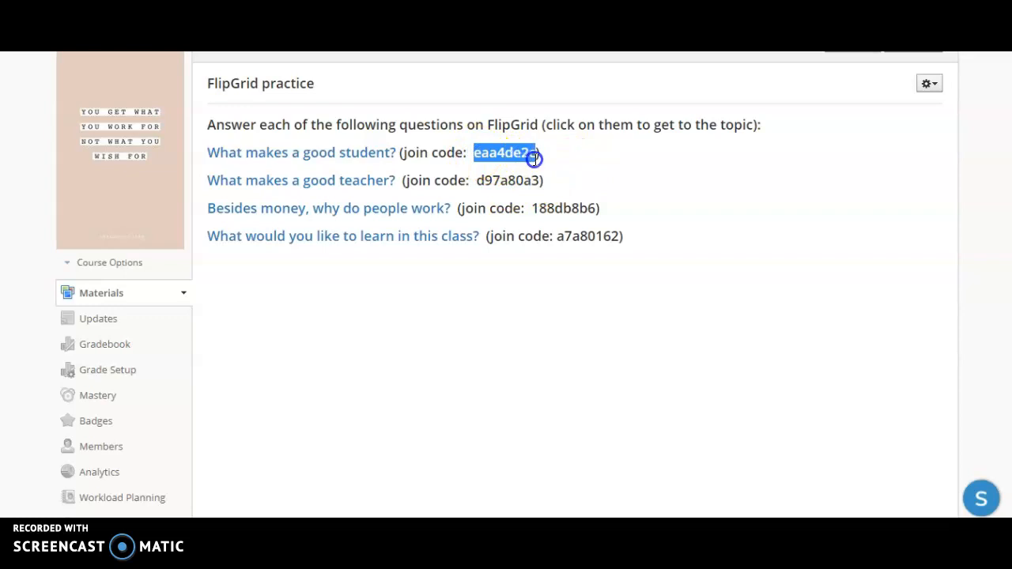
{"action": "left_click", "coordinate": [645, 178]}
{"action": "left_click", "coordinate": [261, 158]}
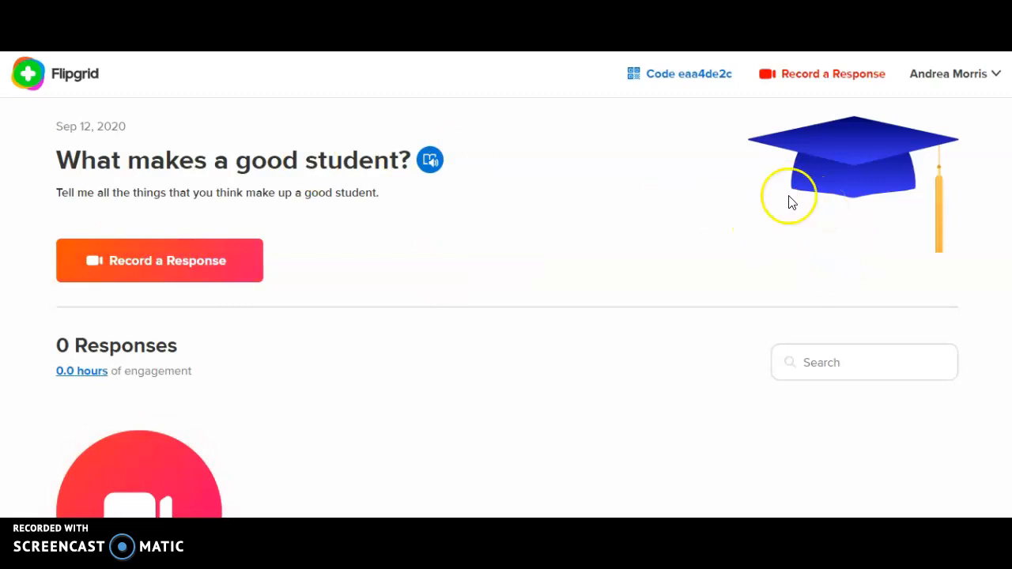
{"action": "left_click", "coordinate": [199, 267]}
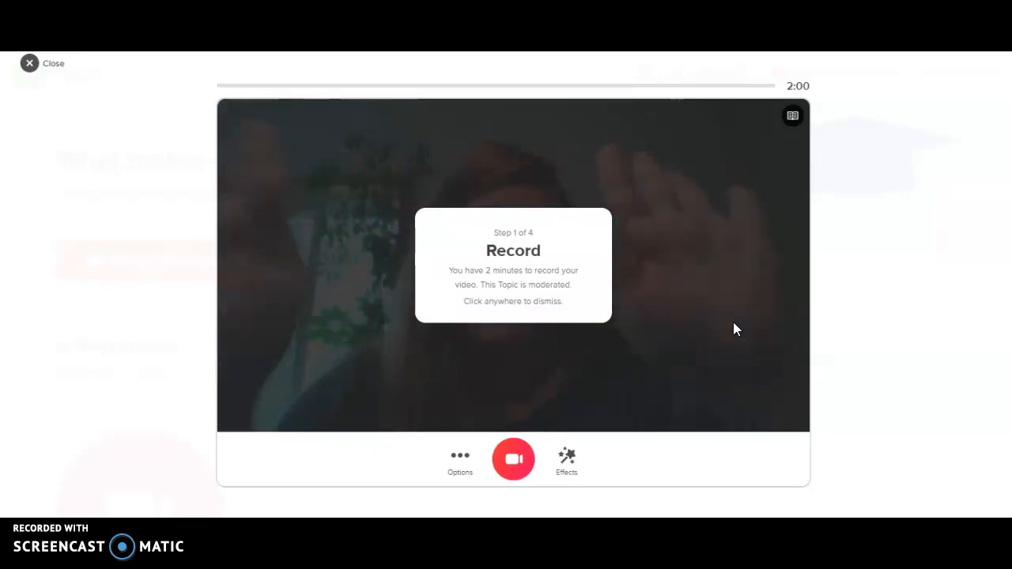
{"action": "left_click", "coordinate": [573, 329]}
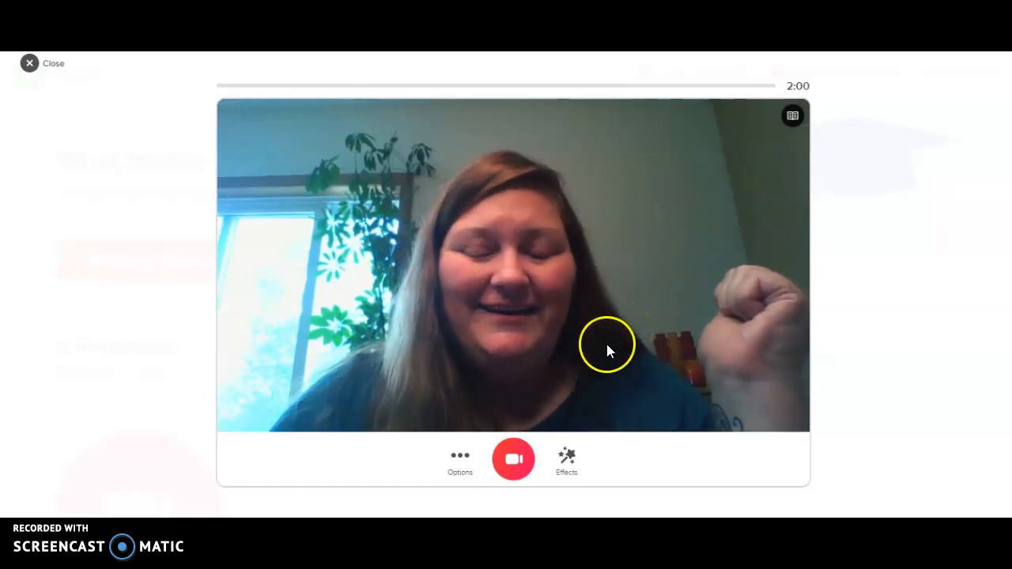
Try the green, brown and brick-style filters on the camera view and apply the black-and-white filter
{"action": "left_click", "coordinate": [569, 456]}
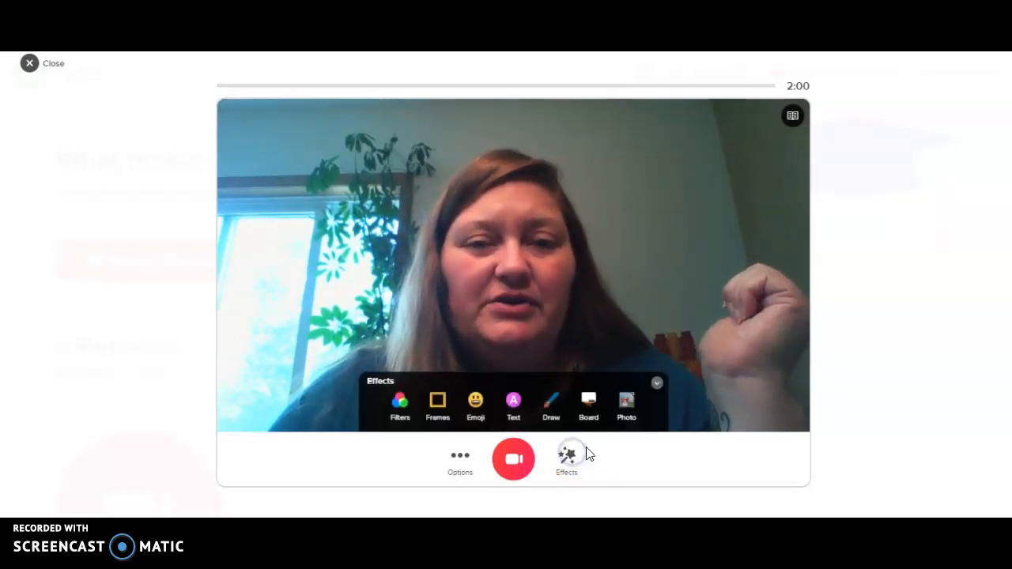
{"action": "left_click", "coordinate": [401, 405]}
{"action": "left_click", "coordinate": [530, 383]}
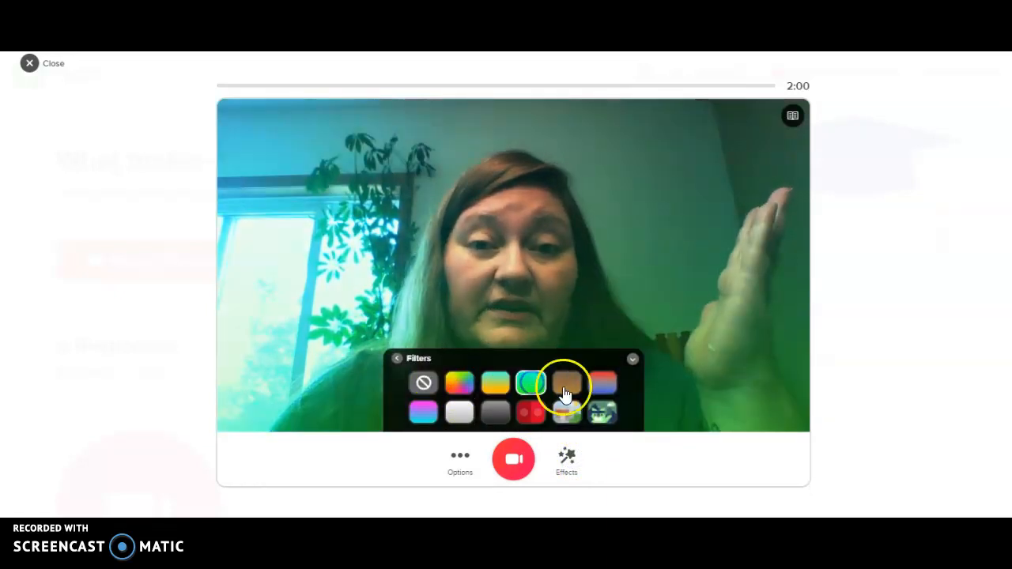
{"action": "left_click", "coordinate": [574, 388]}
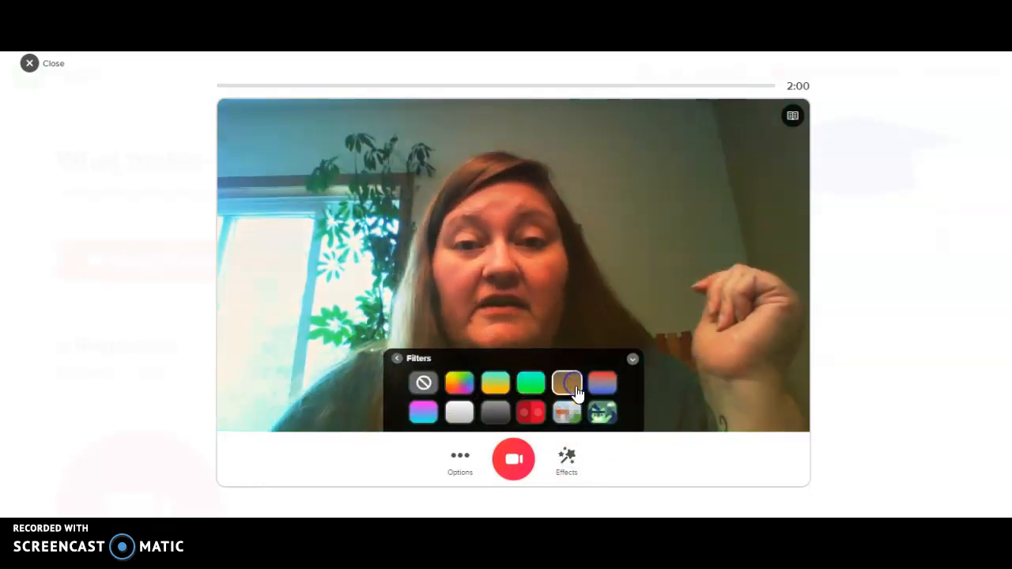
{"action": "left_click", "coordinate": [533, 414]}
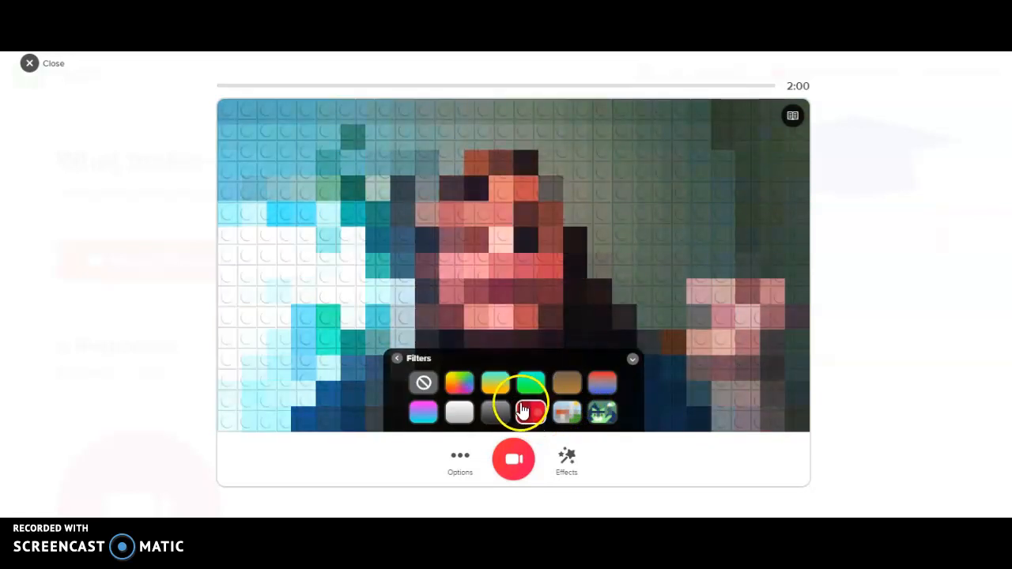
{"action": "left_click", "coordinate": [499, 417]}
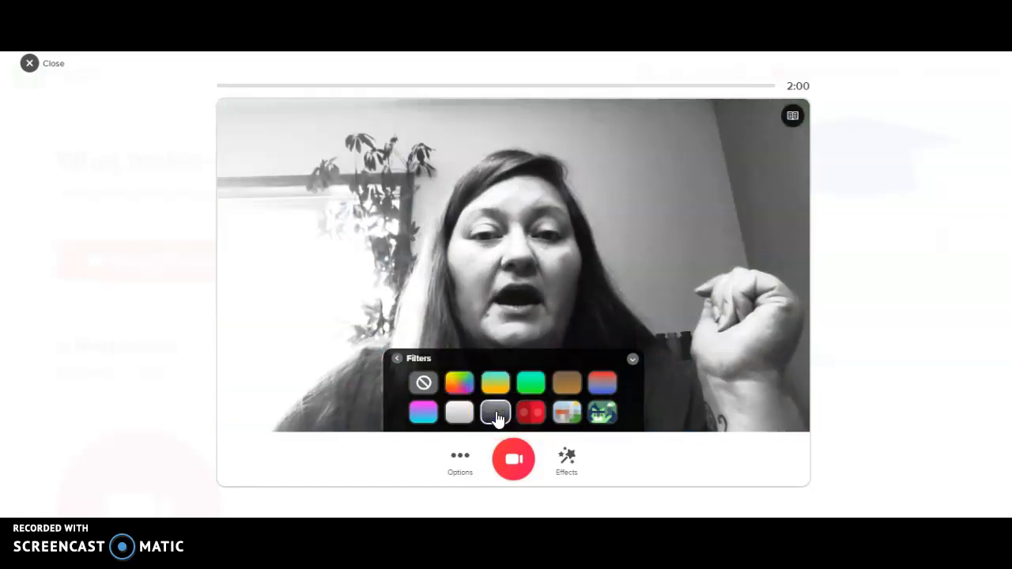
Add the coral reef frame with orange fish around the camera view
{"action": "left_click", "coordinate": [566, 460]}
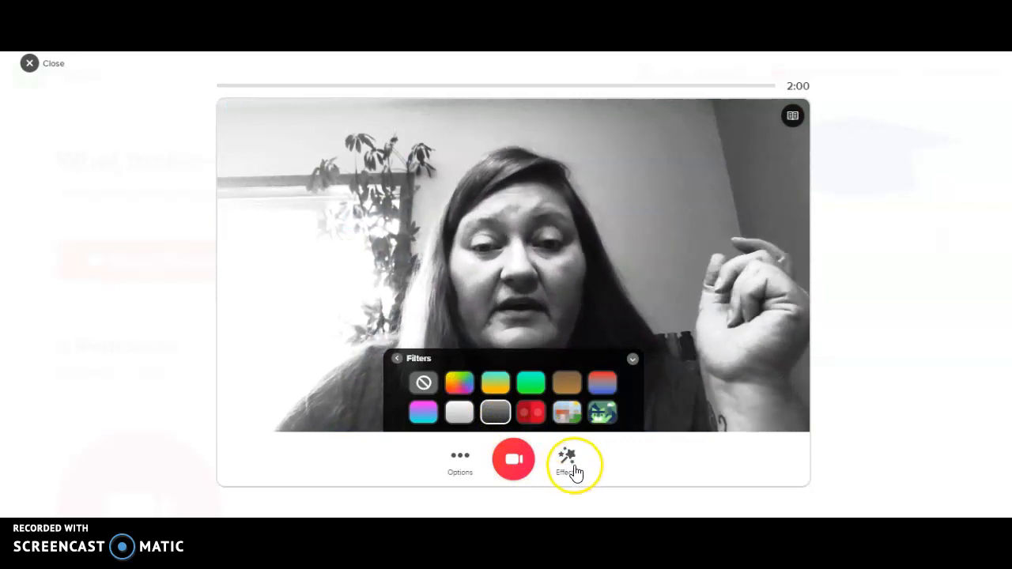
{"action": "left_click", "coordinate": [440, 405]}
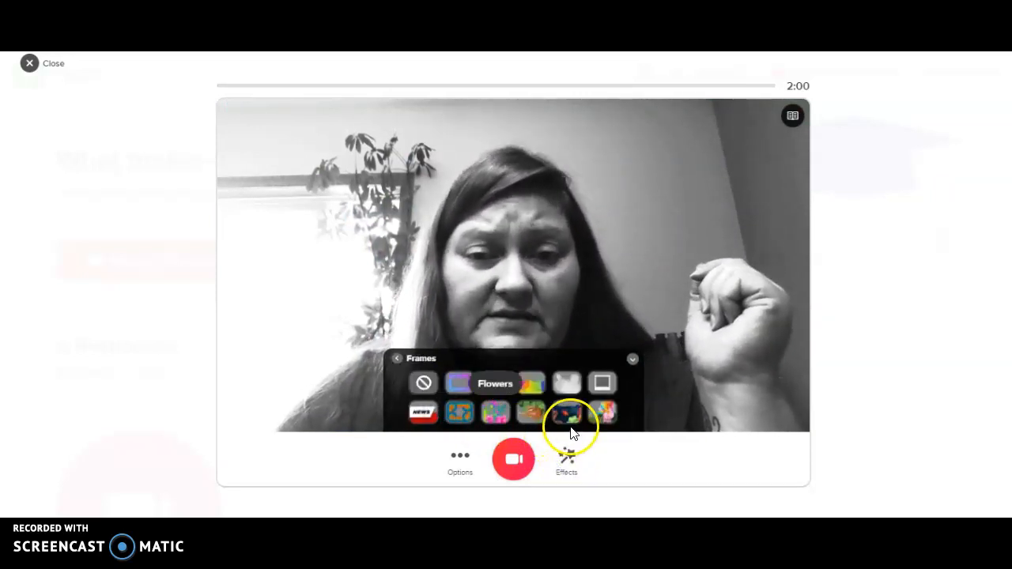
{"action": "left_click", "coordinate": [568, 414]}
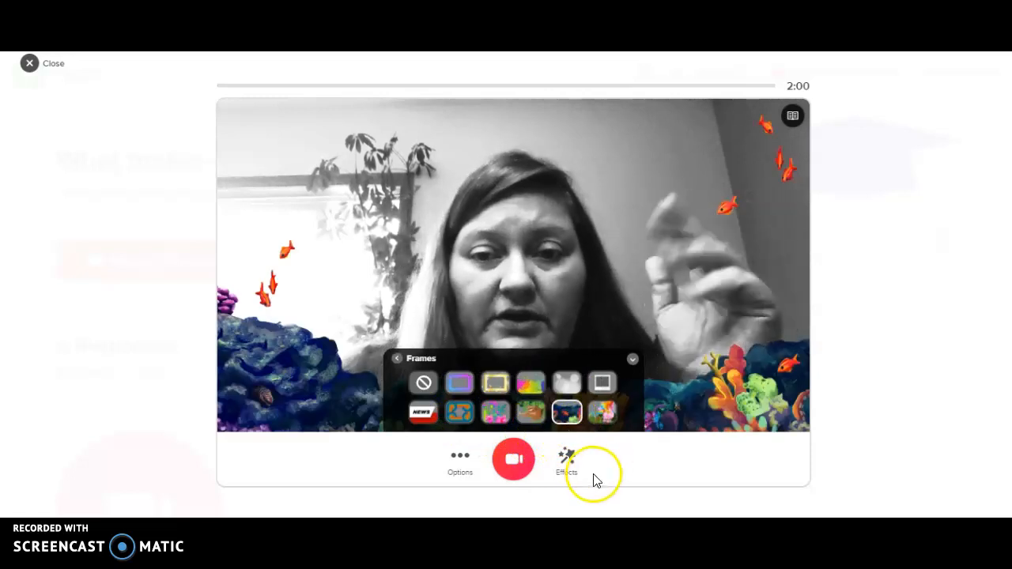
Try a tilted laughing emoji sticker over the face, adjusting its size and position, and delete it
{"action": "left_click", "coordinate": [397, 361]}
{"action": "left_click", "coordinate": [479, 400]}
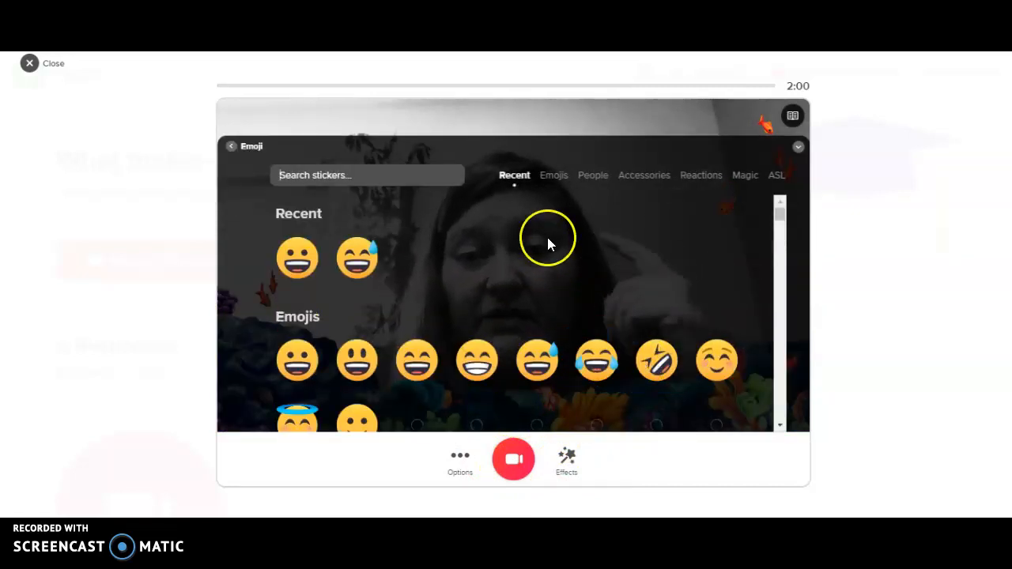
{"action": "left_click", "coordinate": [659, 360]}
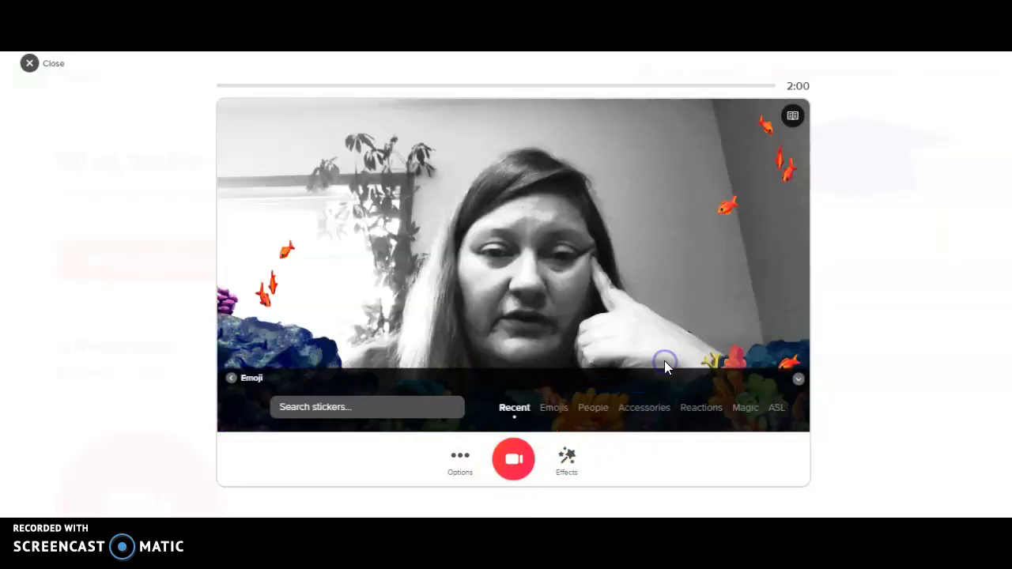
{"action": "left_click_drag", "start_coordinate": [540, 293], "coordinate": [667, 372]}
{"action": "left_click_drag", "start_coordinate": [607, 338], "coordinate": [555, 287]}
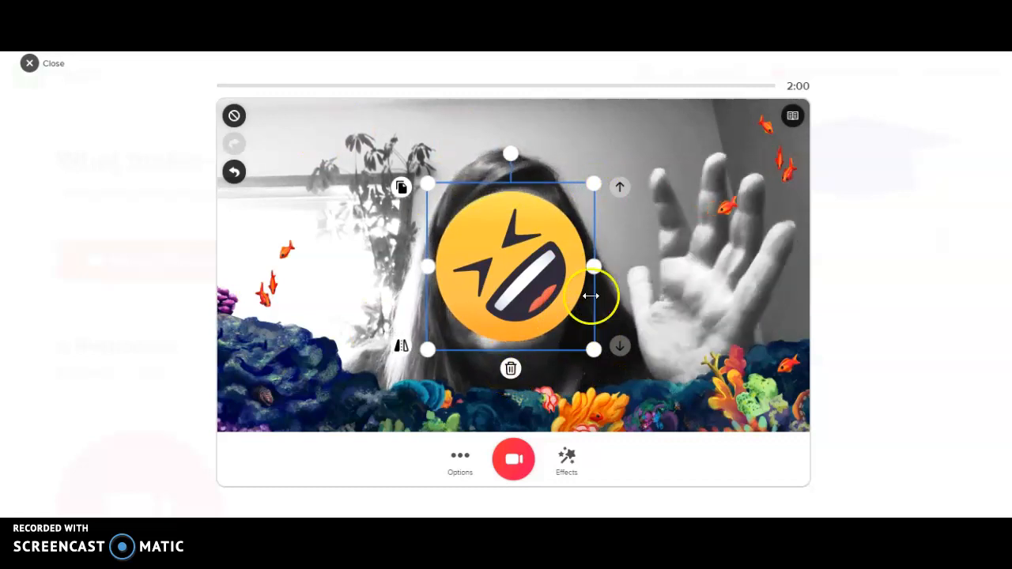
{"action": "left_click", "coordinate": [510, 368]}
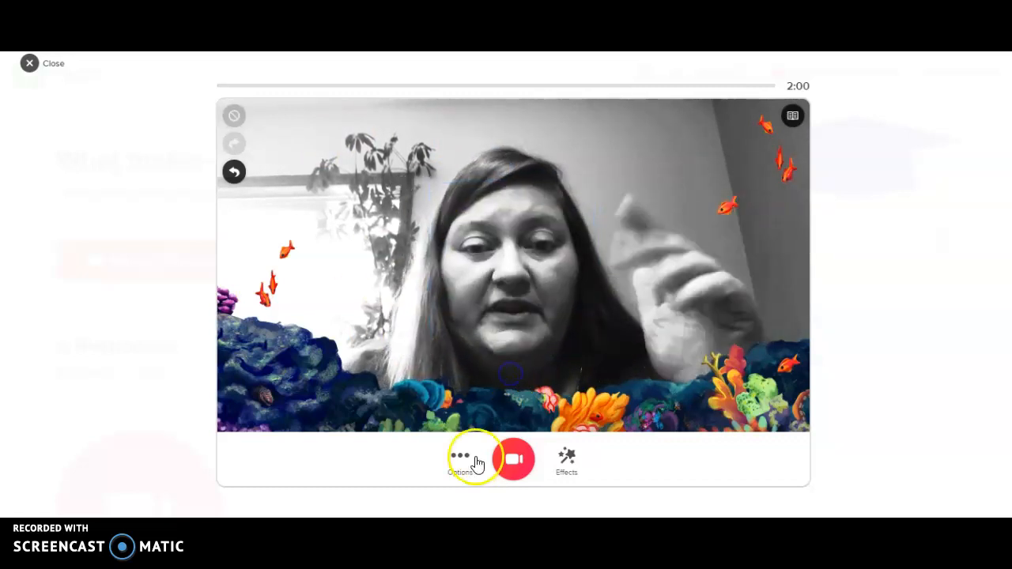
Record a video clip of about 4 seconds with the chosen filter and frame, and pause the recording
{"action": "left_click", "coordinate": [564, 467]}
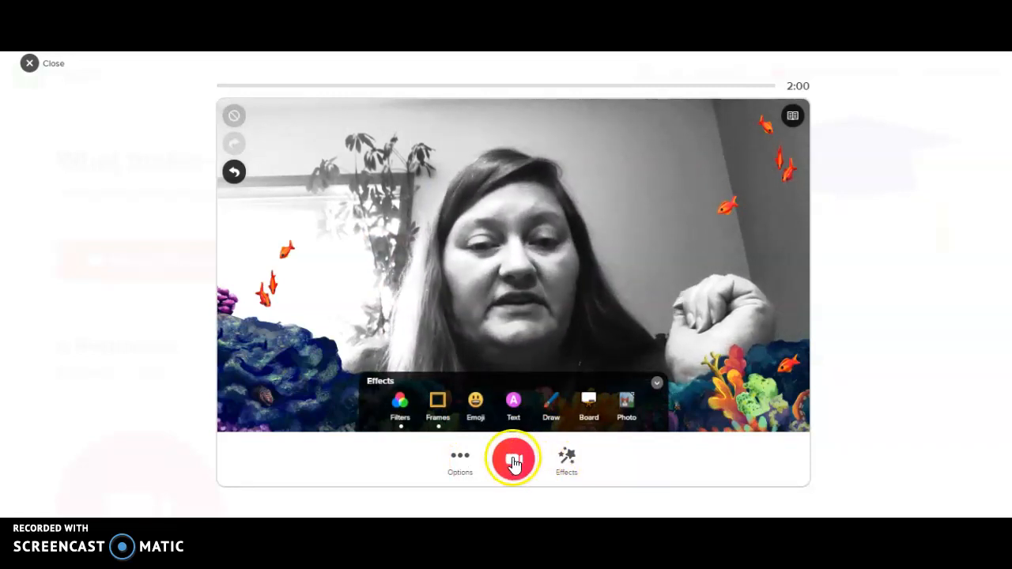
{"action": "left_click", "coordinate": [513, 463]}
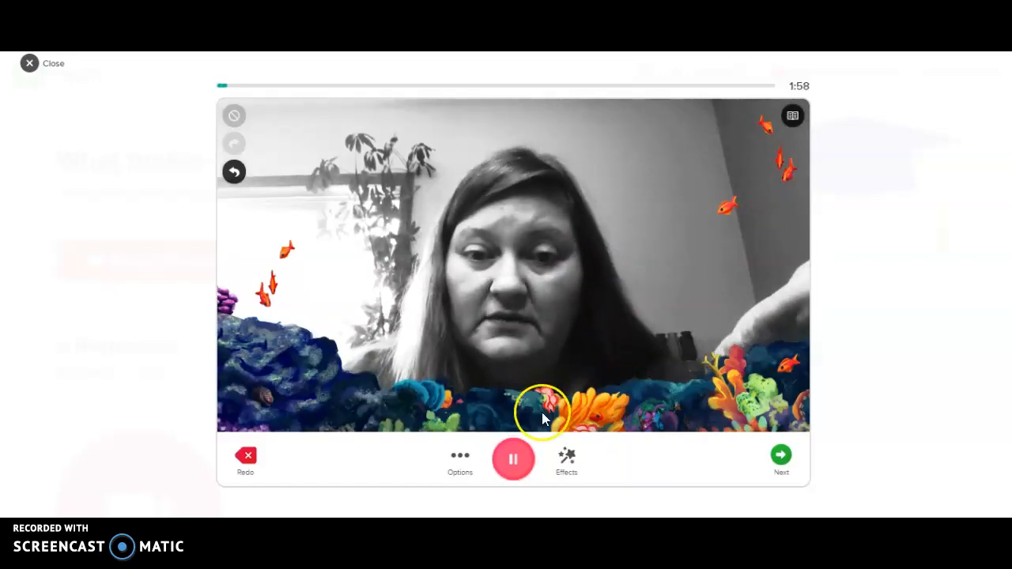
{"action": "left_click", "coordinate": [519, 478]}
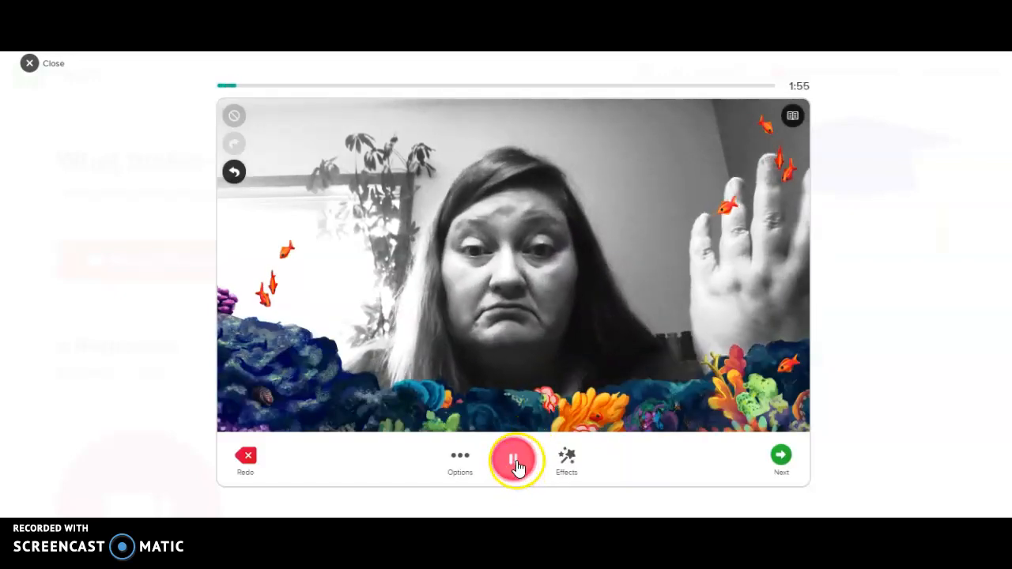
Review the recorded clip, pausing its playback, and continue to the selfie stage
{"action": "left_click", "coordinate": [783, 465]}
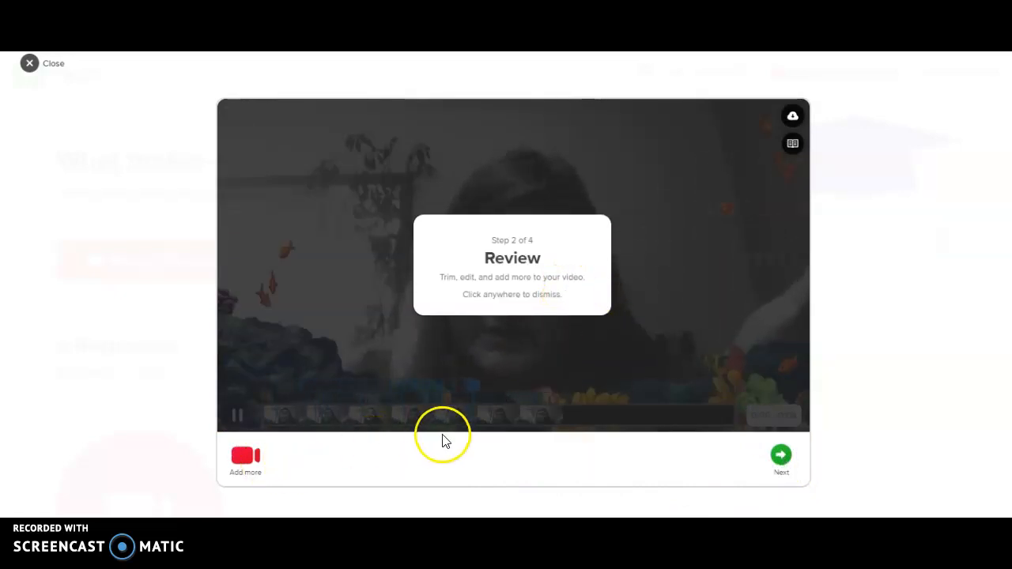
{"action": "left_click", "coordinate": [236, 416]}
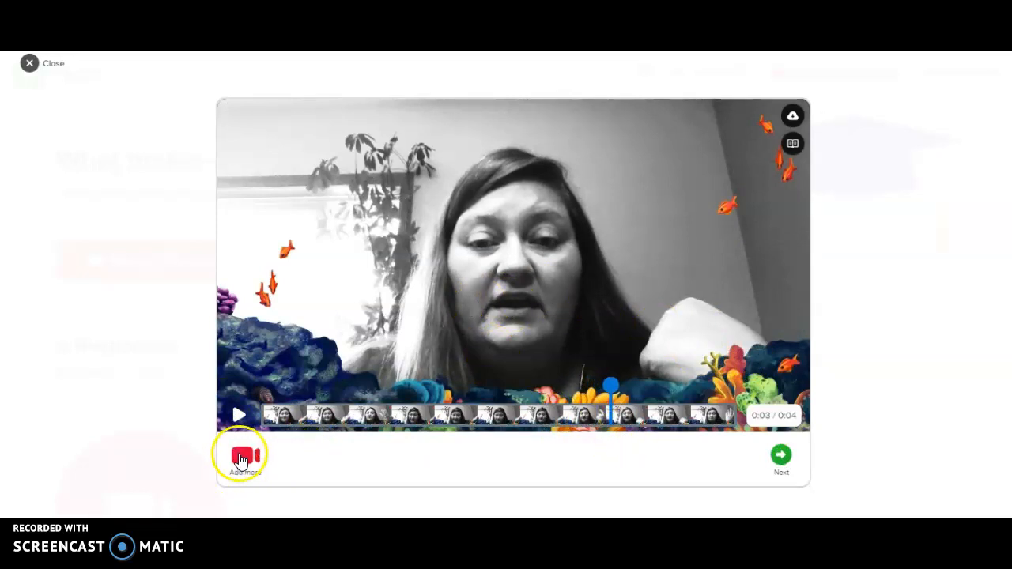
{"action": "left_click", "coordinate": [781, 454]}
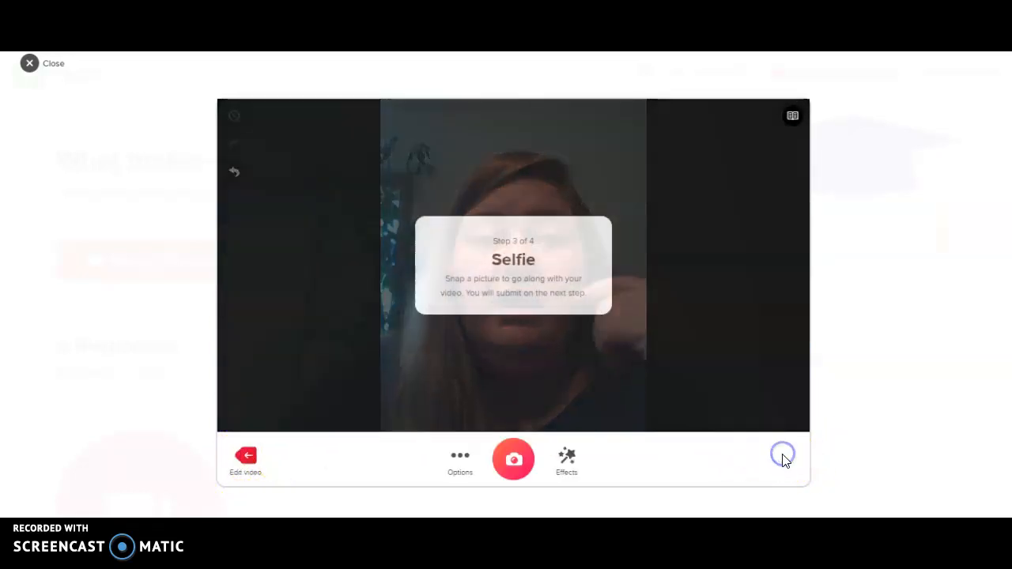